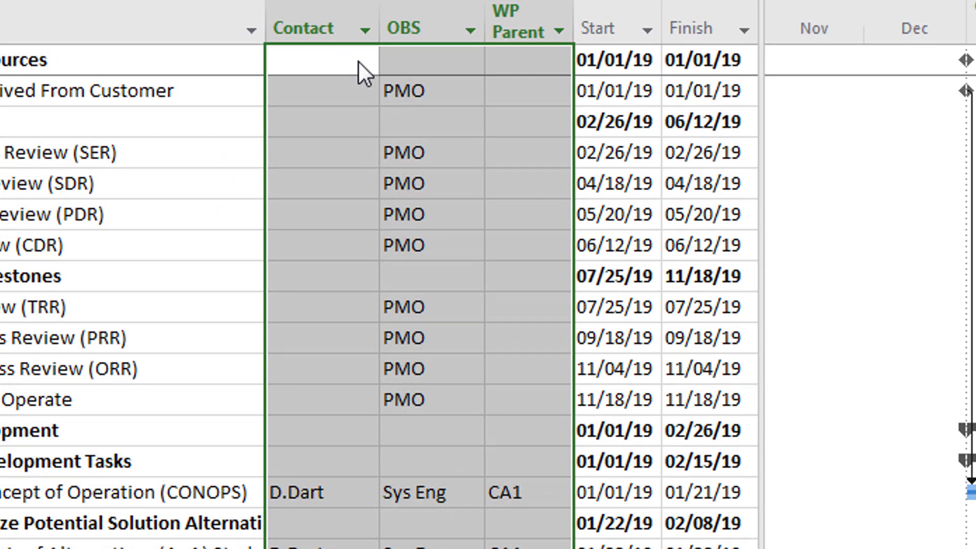
- Examine the filter values available for the Contact, OBS and WP Parent columns of the task table
{"action": "left_click", "coordinate": [365, 29]}
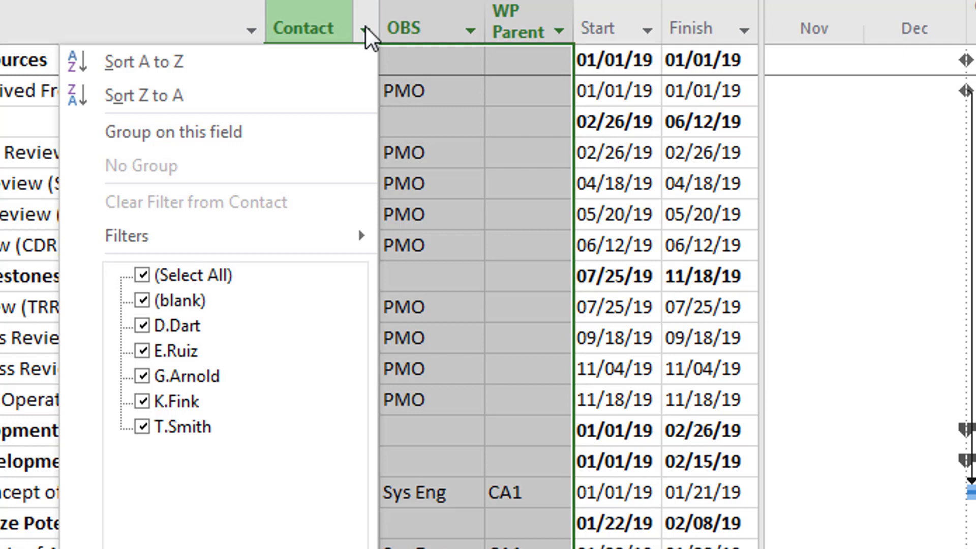
{"action": "left_click", "coordinate": [469, 27]}
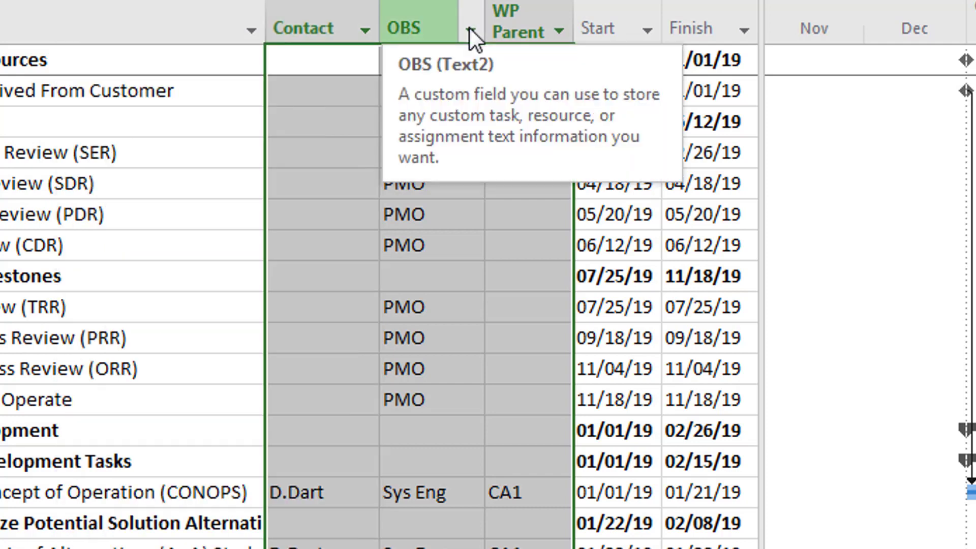
{"action": "left_click", "coordinate": [469, 27]}
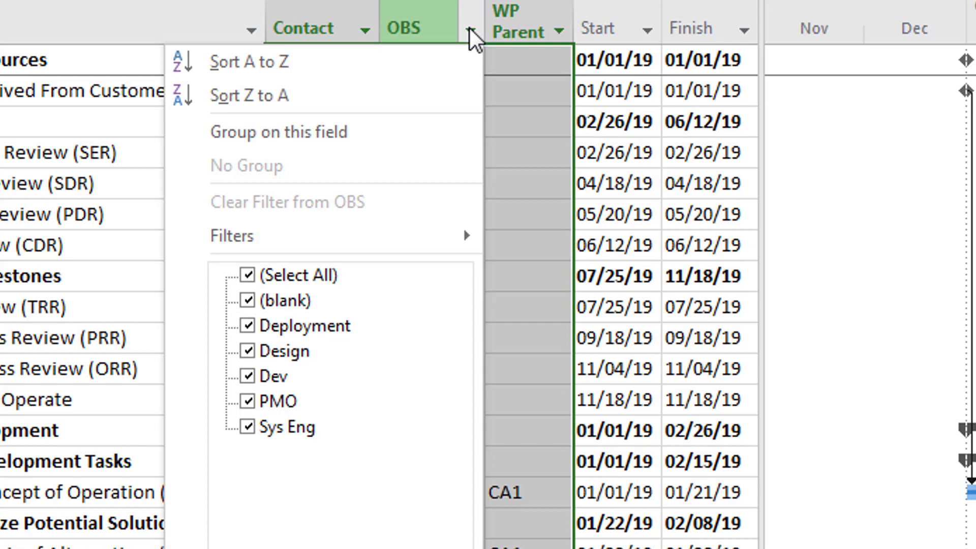
{"action": "left_click", "coordinate": [557, 27]}
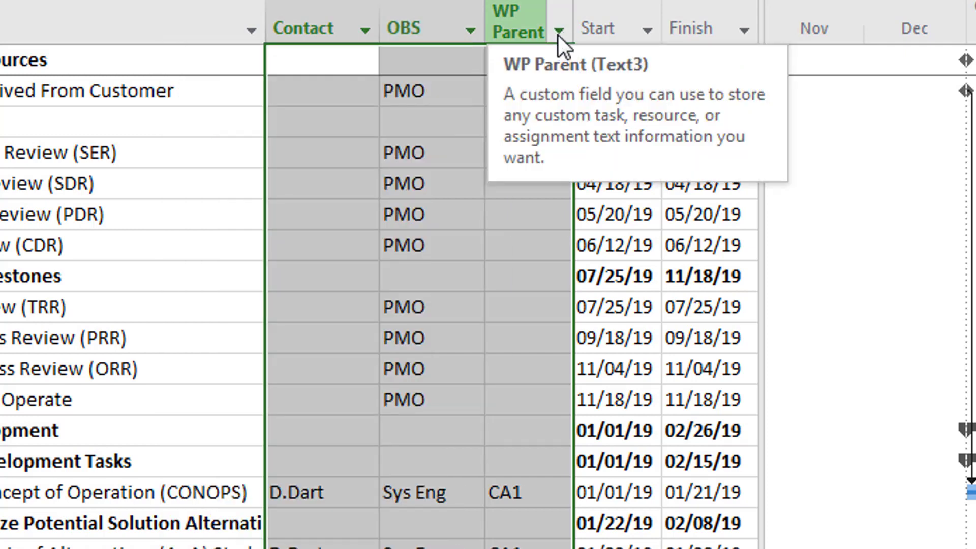
{"action": "left_click", "coordinate": [557, 35]}
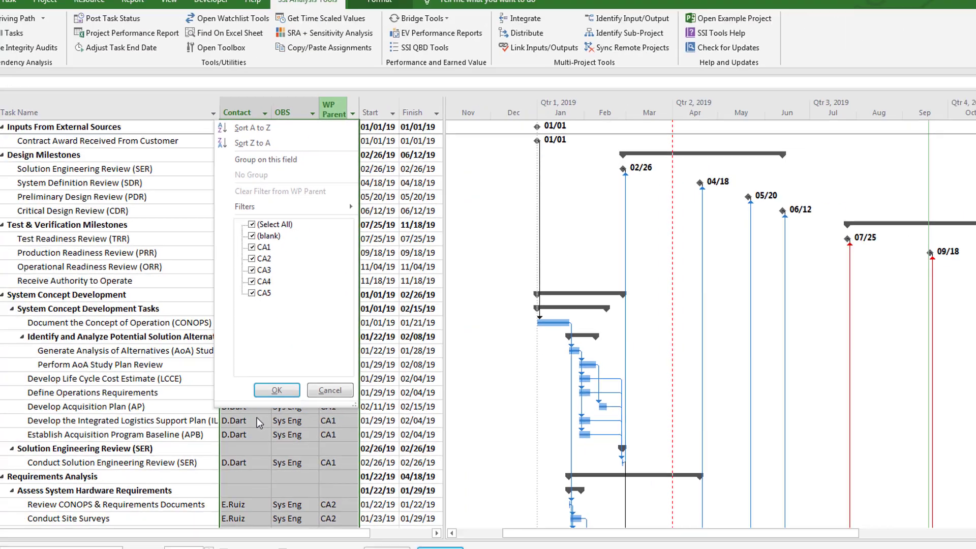
{"action": "left_click", "coordinate": [273, 392]}
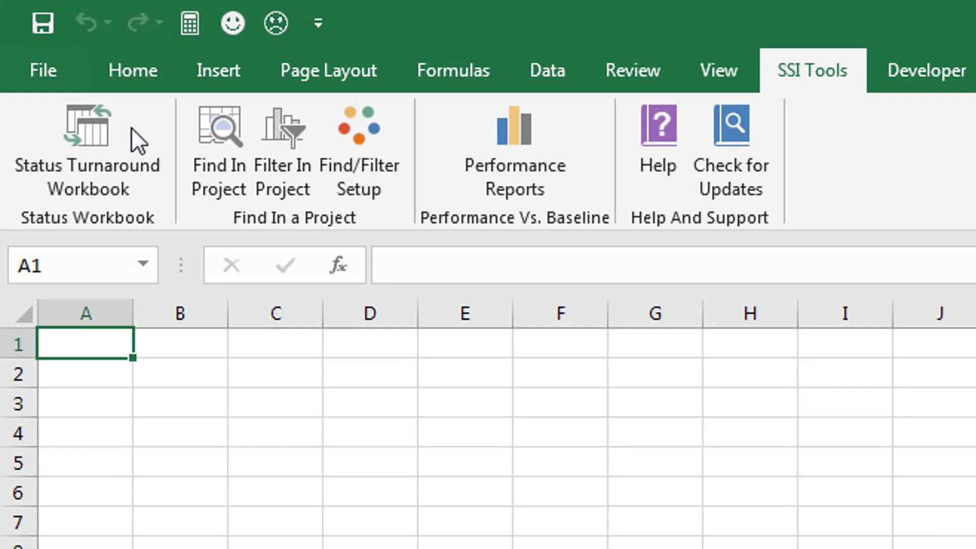
- In Excel, open the SSI Status Turnaround Workbook tool, get the master template and move the dialog clear of its columns
{"action": "left_click", "coordinate": [131, 128]}
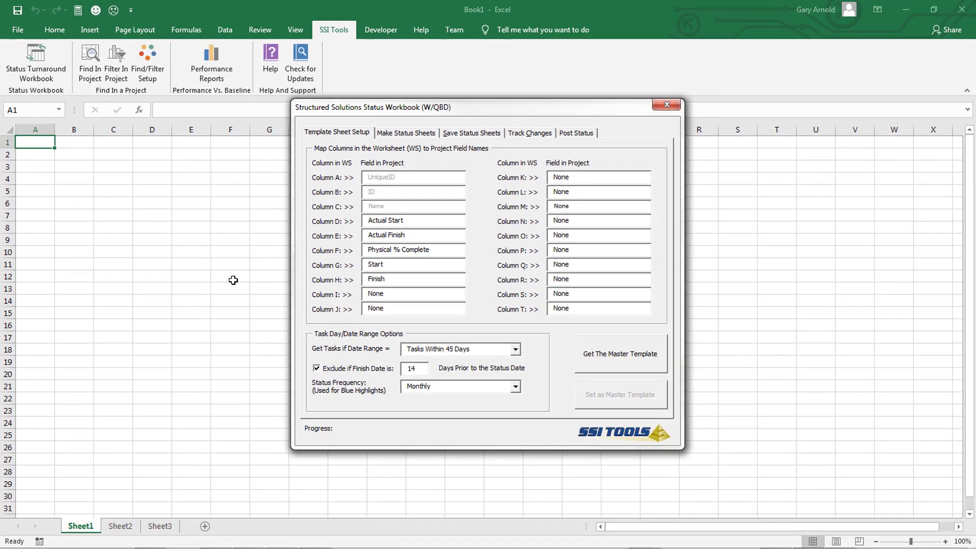
{"action": "left_click", "coordinate": [618, 361]}
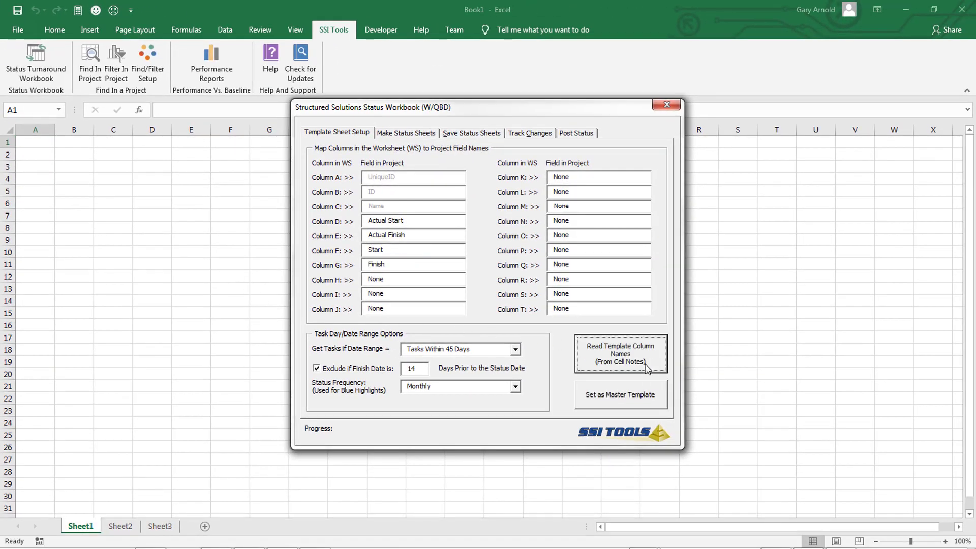
{"action": "left_click_drag", "start_coordinate": [561, 115], "coordinate": [762, 160]}
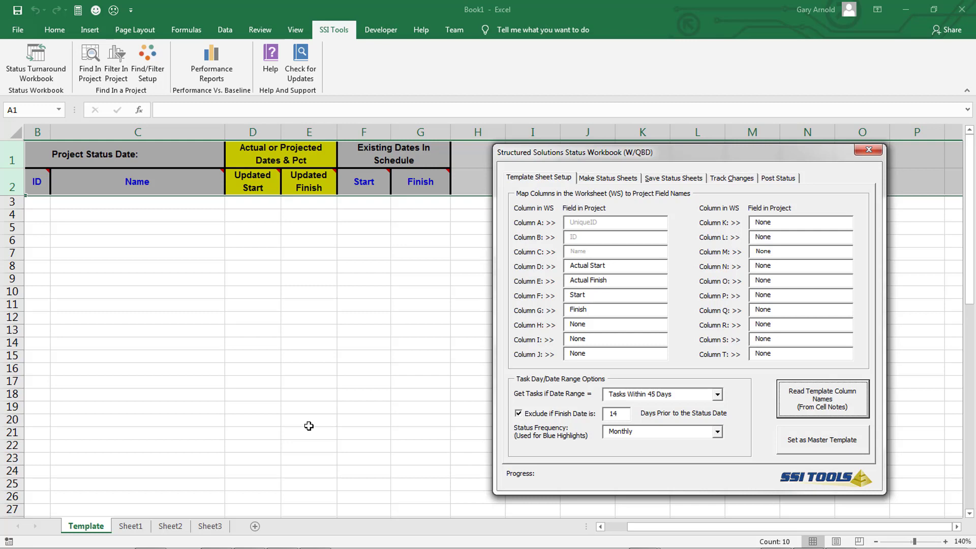
- Insert a column before the existing Start column F of the template and title it "Pct Cmp" in row 2
{"action": "right_click", "coordinate": [365, 134]}
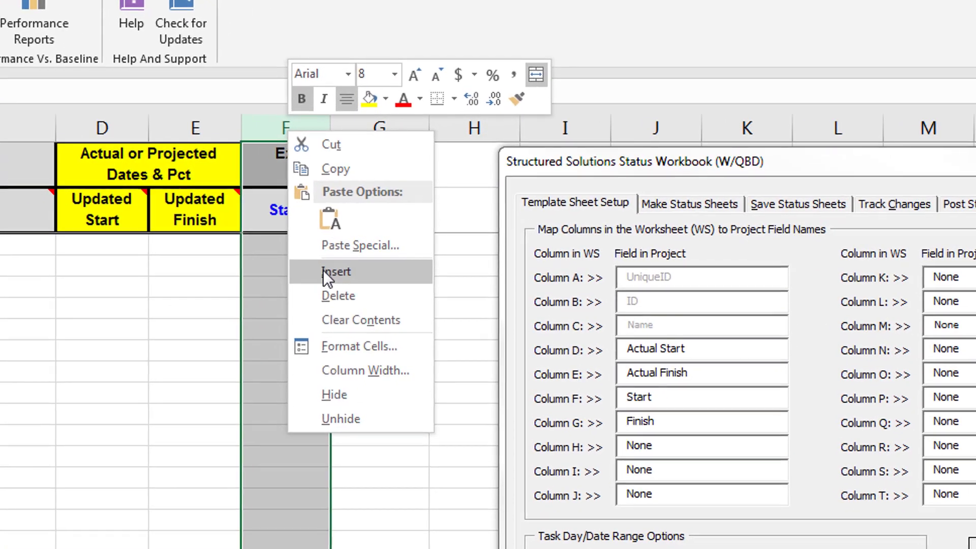
{"action": "left_click", "coordinate": [389, 219]}
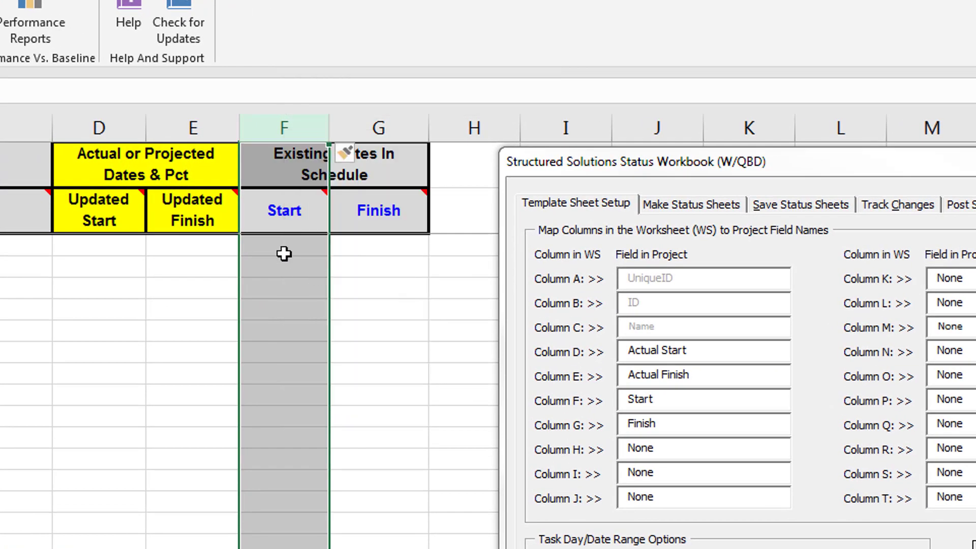
{"action": "left_click", "coordinate": [274, 219]}
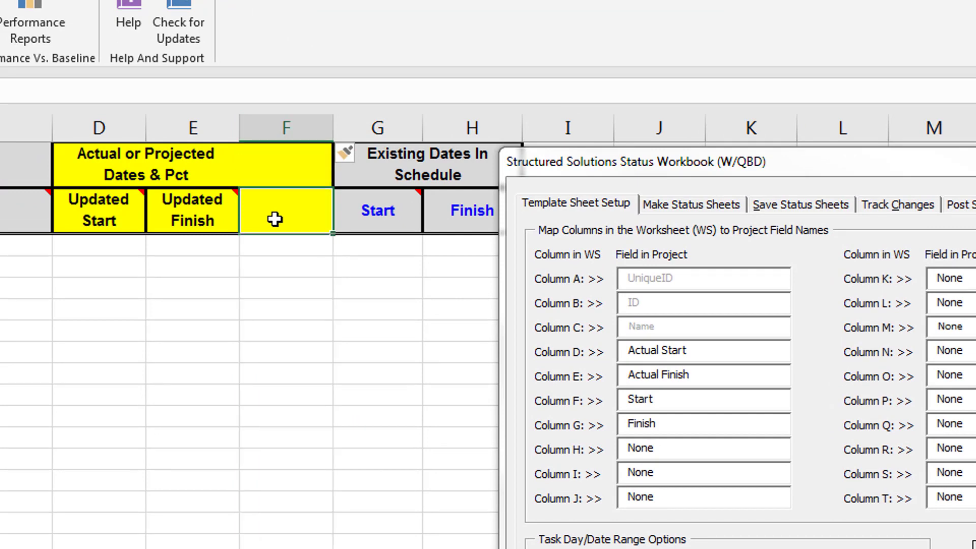
{"action": "type", "text": "Pct Cmp"}
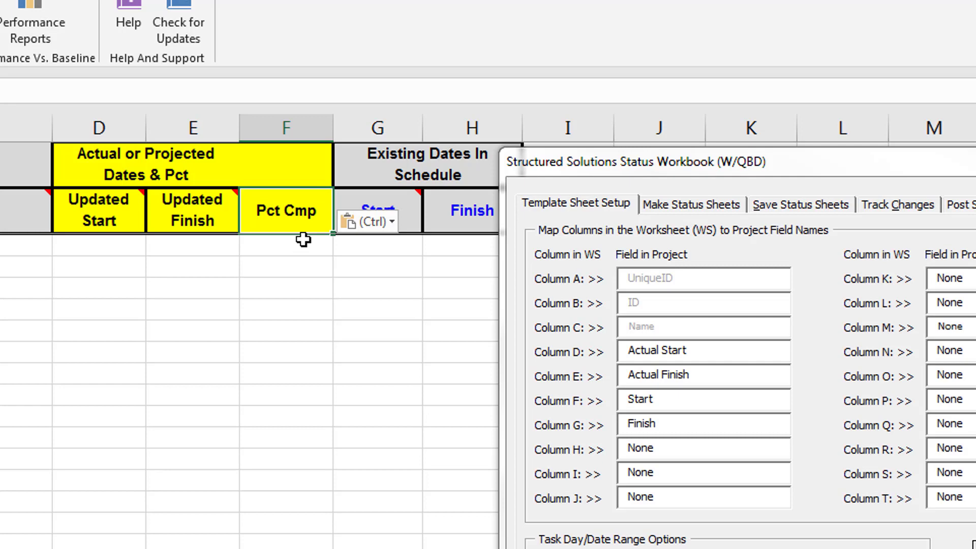
- Add the cell comment "Physical % Complete" to the Pct Cmp header and read the template column names from the cell notes
{"action": "right_click", "coordinate": [311, 200]}
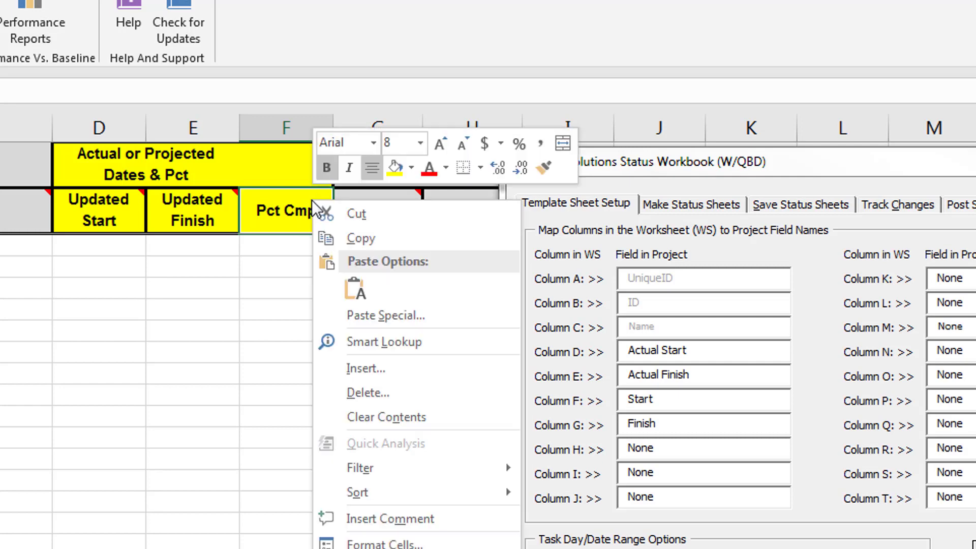
{"action": "left_click", "coordinate": [410, 517]}
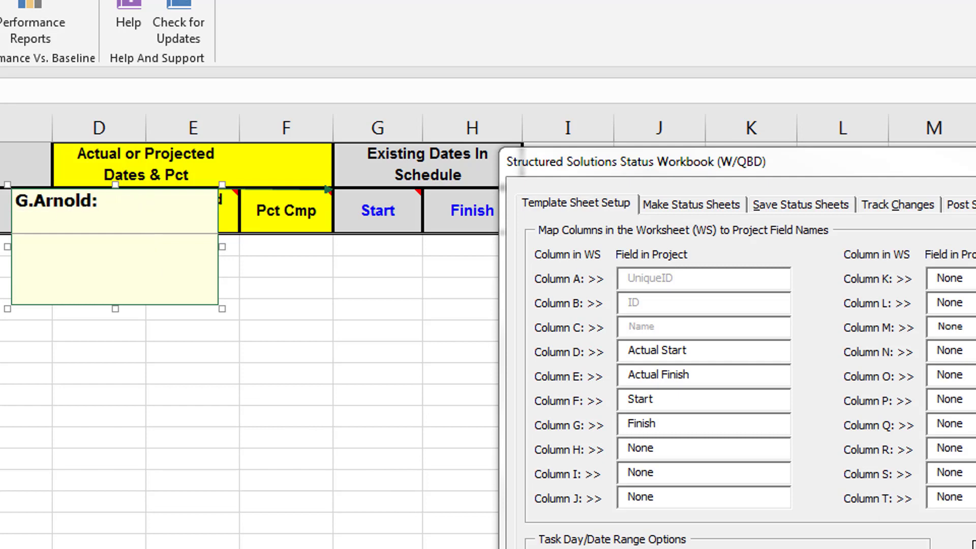
{"action": "left_click_drag", "start_coordinate": [99, 201], "coordinate": [15, 201]}
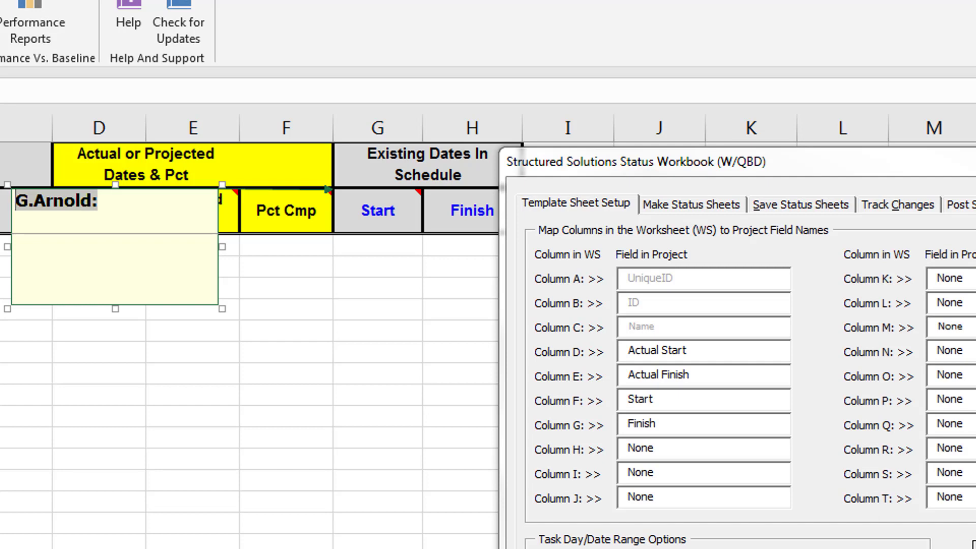
{"action": "type", "text": "Physical % C"}
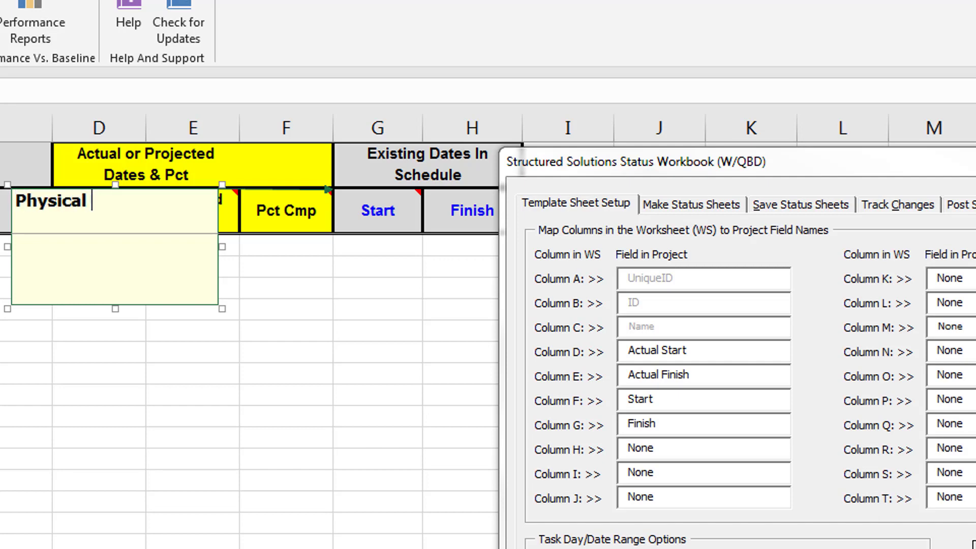
{"action": "type", "text": "omplete"}
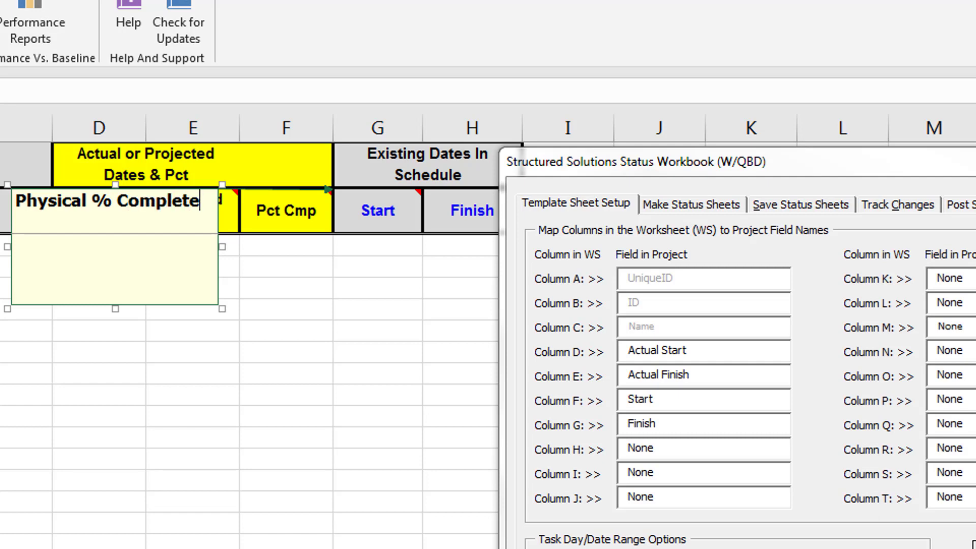
{"action": "left_click", "coordinate": [264, 224]}
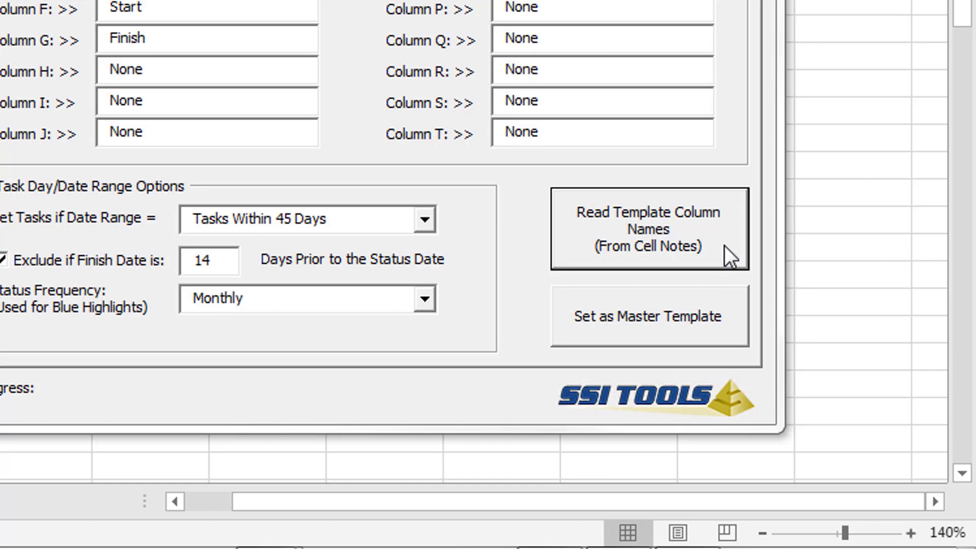
{"action": "left_click", "coordinate": [724, 245]}
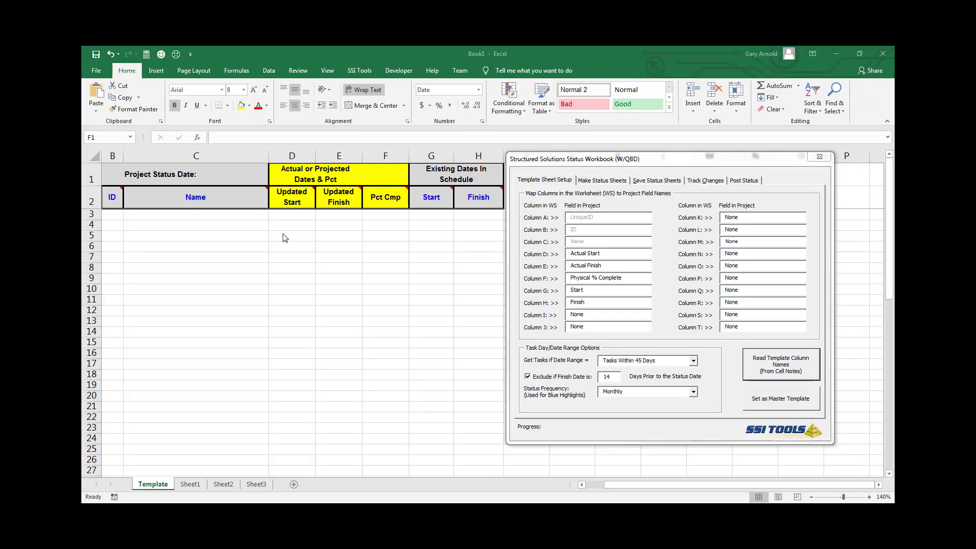
- Merge and center the "Actual or Projected Dates & Pct" heading across D1:F1
{"action": "left_click", "coordinate": [278, 173]}
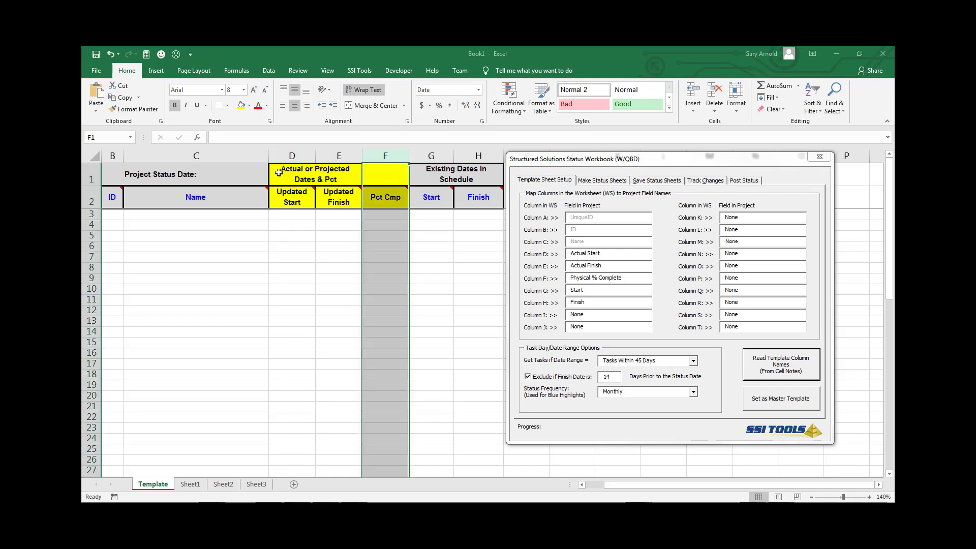
{"action": "left_click", "coordinate": [279, 173]}
{"action": "left_click_drag", "start_coordinate": [345, 157], "coordinate": [376, 171]}
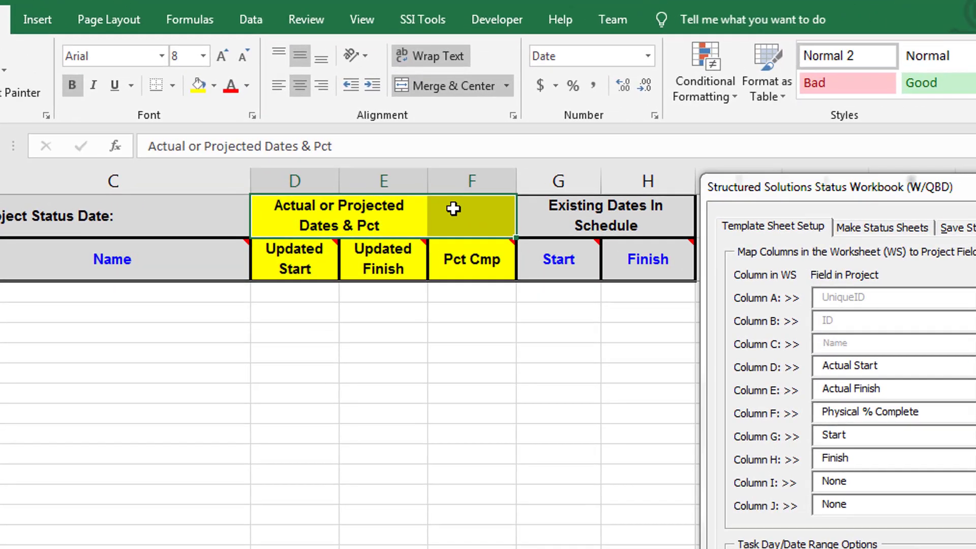
{"action": "left_click", "coordinate": [454, 83]}
{"action": "left_click", "coordinate": [454, 83]}
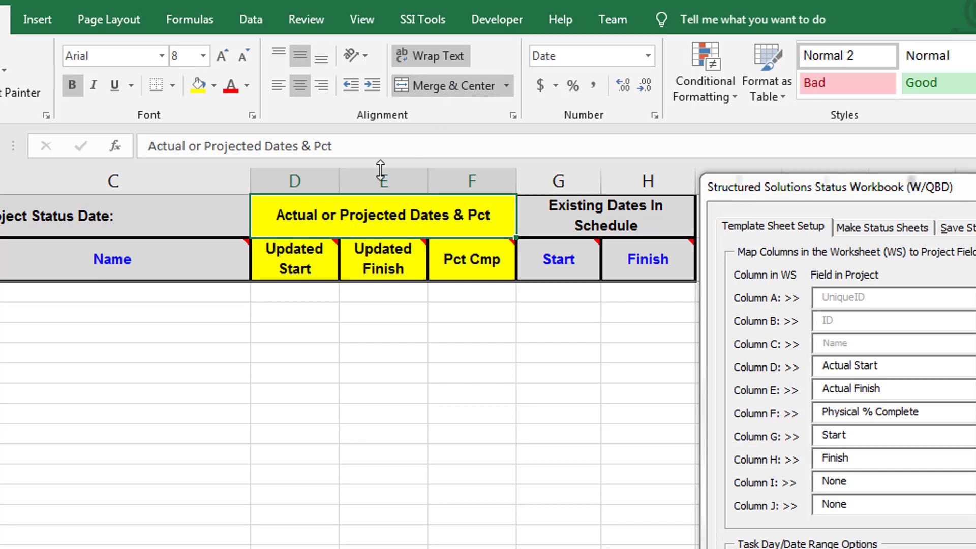
- Set the number format of the Pct Cmp column F to Text
{"action": "mouse_move", "coordinate": [325, 270]}
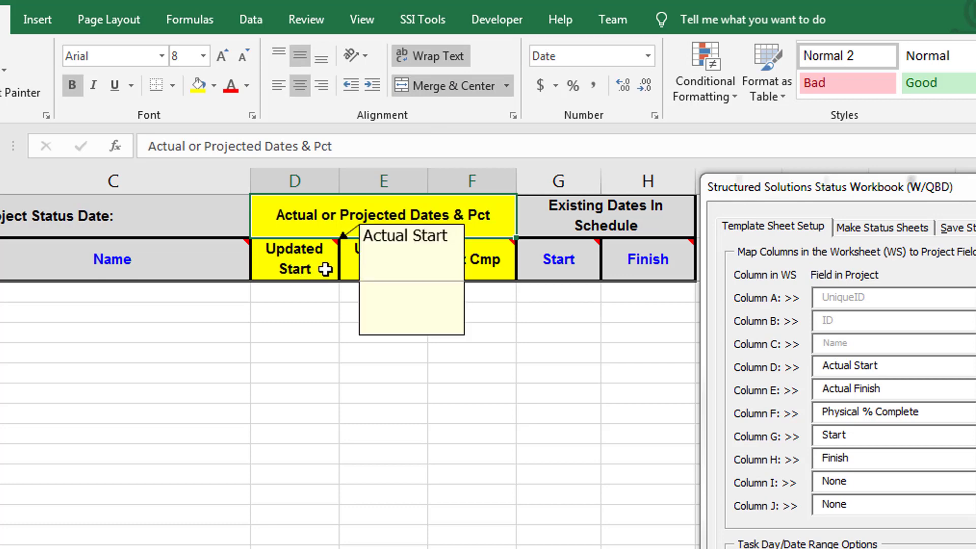
{"action": "mouse_move", "coordinate": [404, 260]}
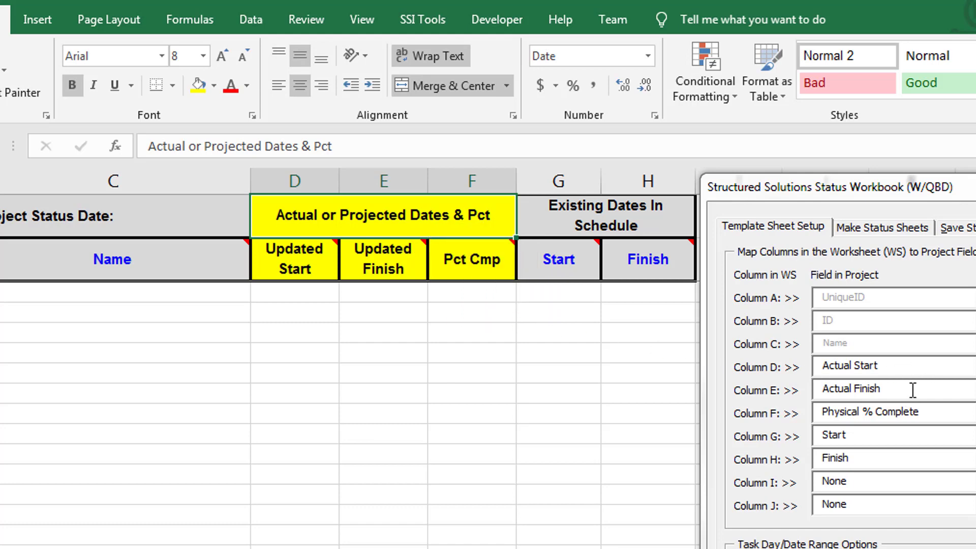
{"action": "left_click", "coordinate": [461, 178]}
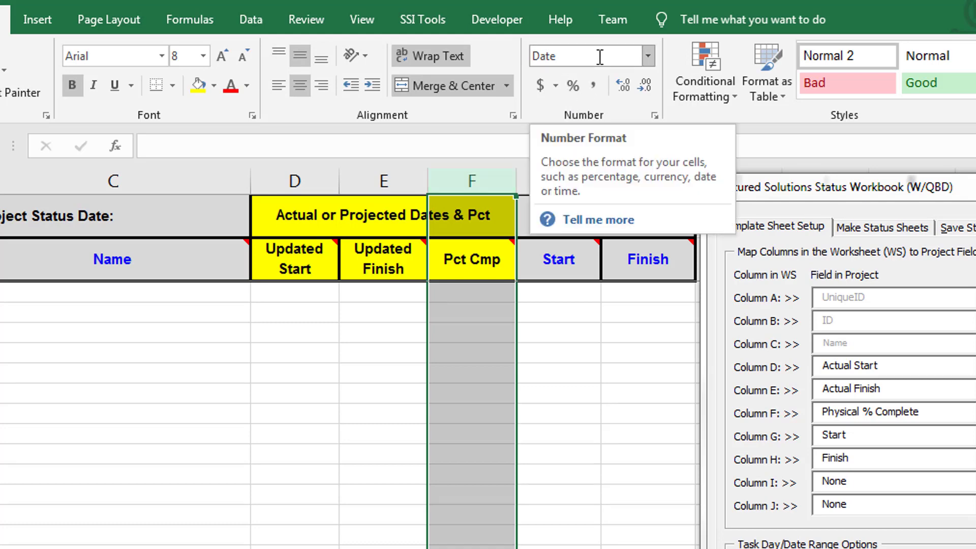
{"action": "left_click", "coordinate": [648, 56]}
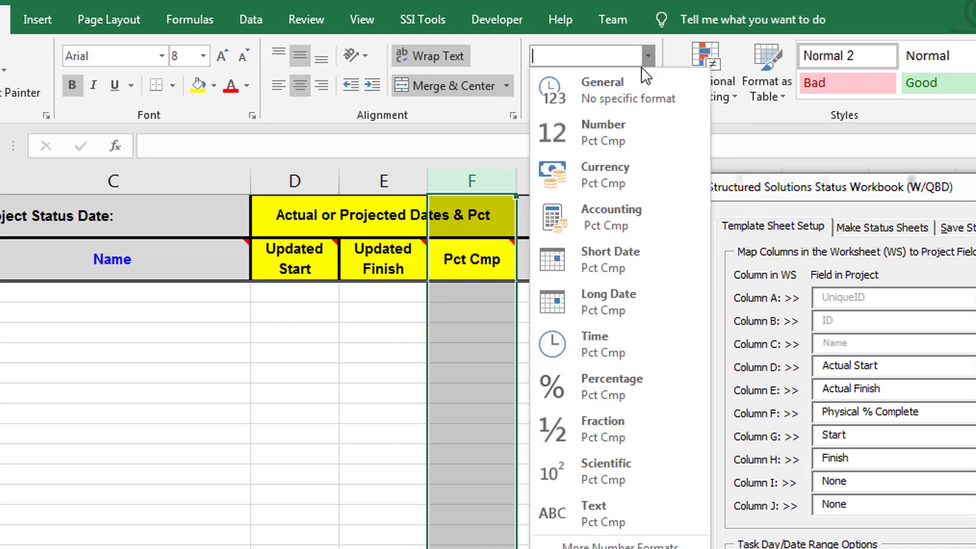
{"action": "left_click", "coordinate": [595, 504]}
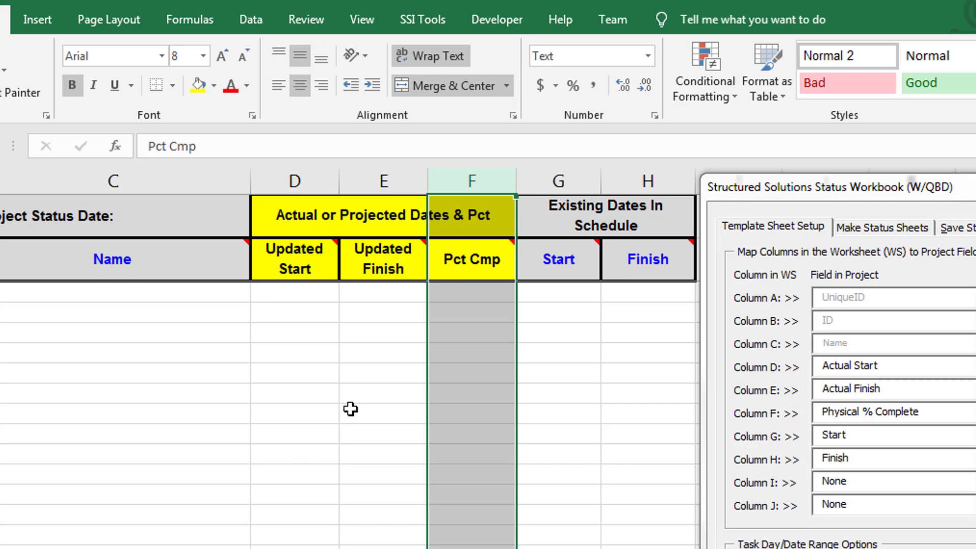
- Open the number formats for the Start column G and reread the template column names from the cell notes
{"action": "left_click", "coordinate": [558, 181]}
{"action": "left_click", "coordinate": [647, 54]}
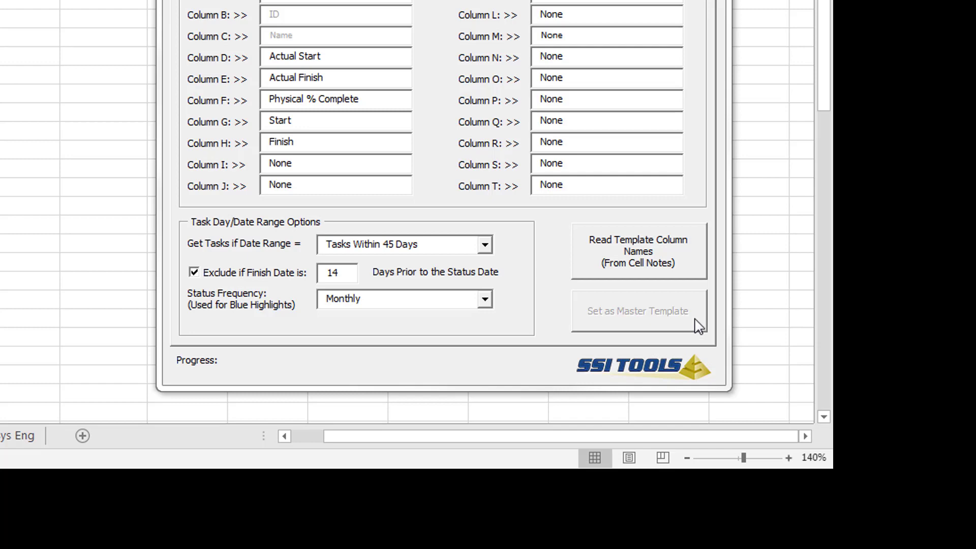
{"action": "left_click", "coordinate": [691, 268]}
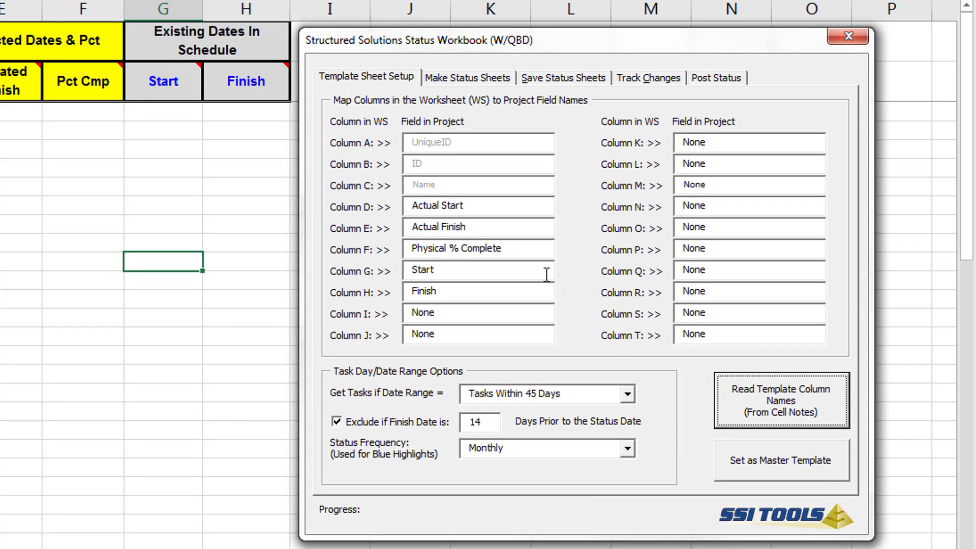
- Choose Contact as the task owner field for making status sheets and get the task owner names from ExampleProject.mpp
{"action": "left_click", "coordinate": [460, 81]}
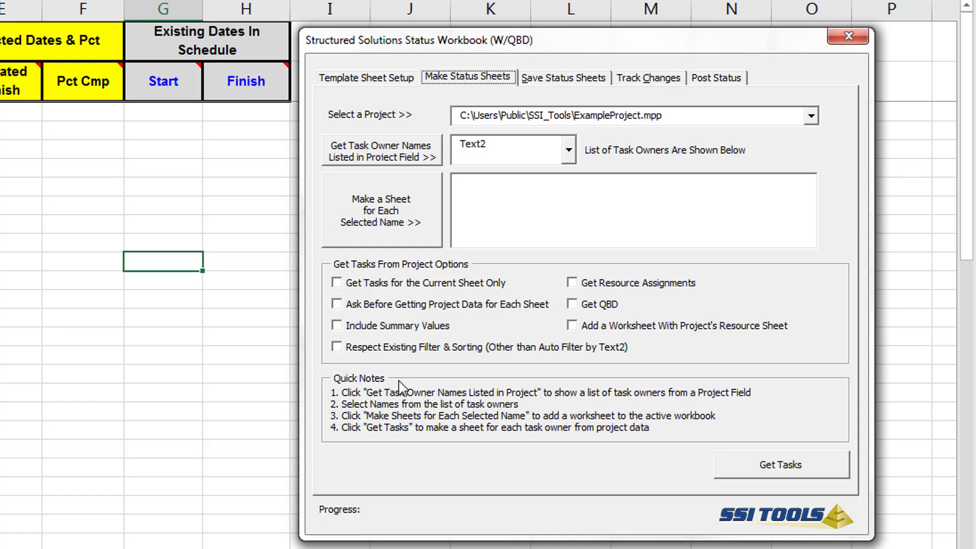
{"action": "left_click", "coordinate": [569, 152]}
{"action": "left_click", "coordinate": [571, 176]}
{"action": "left_click", "coordinate": [571, 176]}
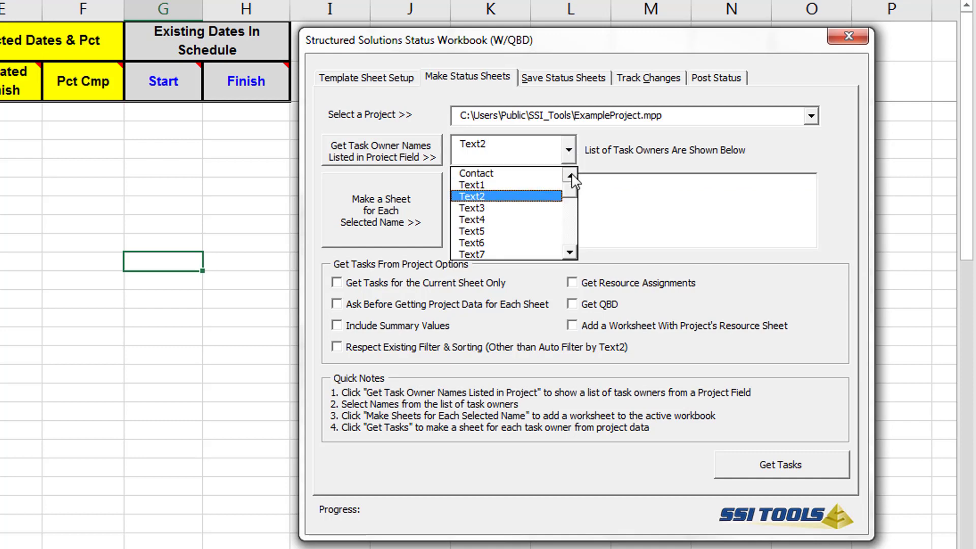
{"action": "left_click", "coordinate": [501, 175]}
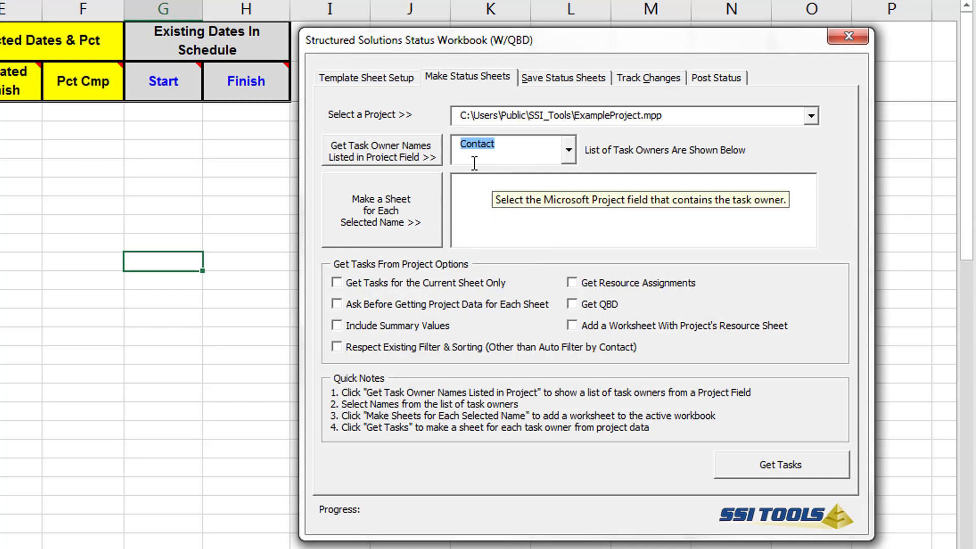
{"action": "left_click", "coordinate": [436, 143]}
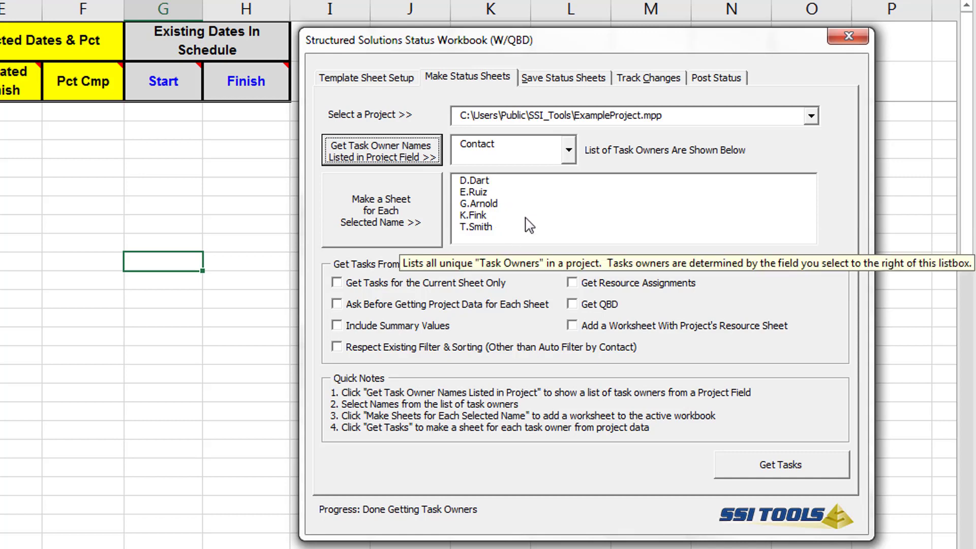
- Switch the task owner field to Text2 and get the task owner names from the project again
{"action": "left_click", "coordinate": [569, 150]}
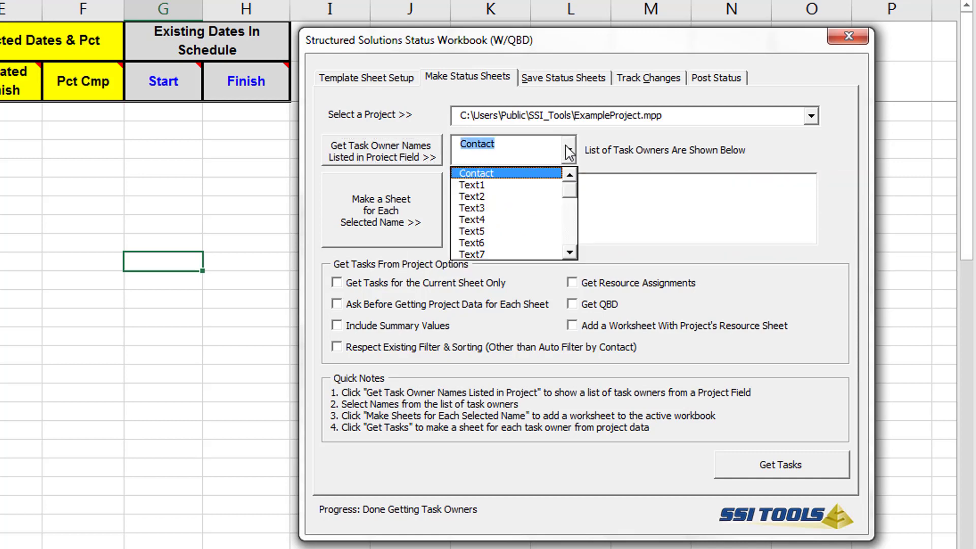
{"action": "left_click", "coordinate": [509, 197]}
{"action": "left_click", "coordinate": [438, 149]}
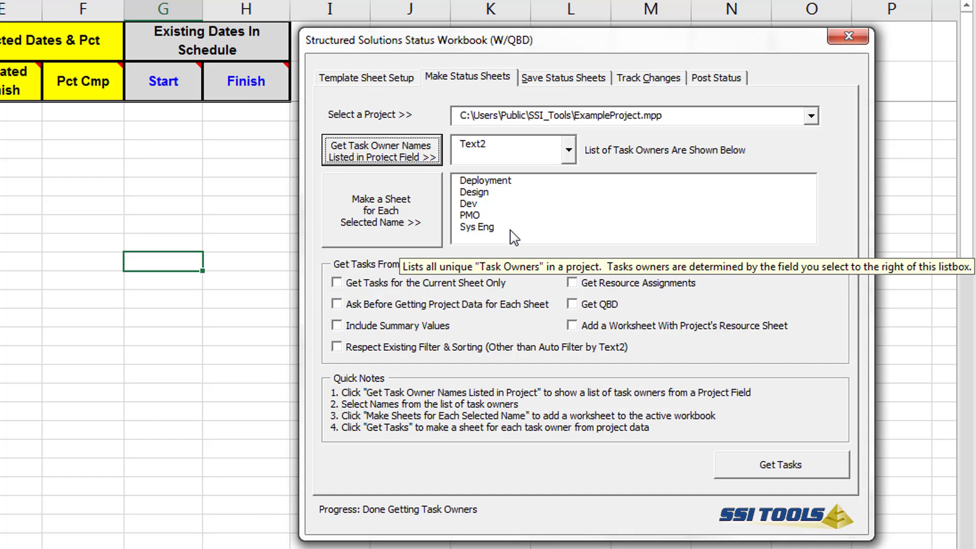
- Make a status sheet for each of Deployment, Design, Dev, PMO and Sys Eng, and fill the sheets with tasks from the project
{"action": "left_click_drag", "start_coordinate": [486, 180], "coordinate": [482, 235]}
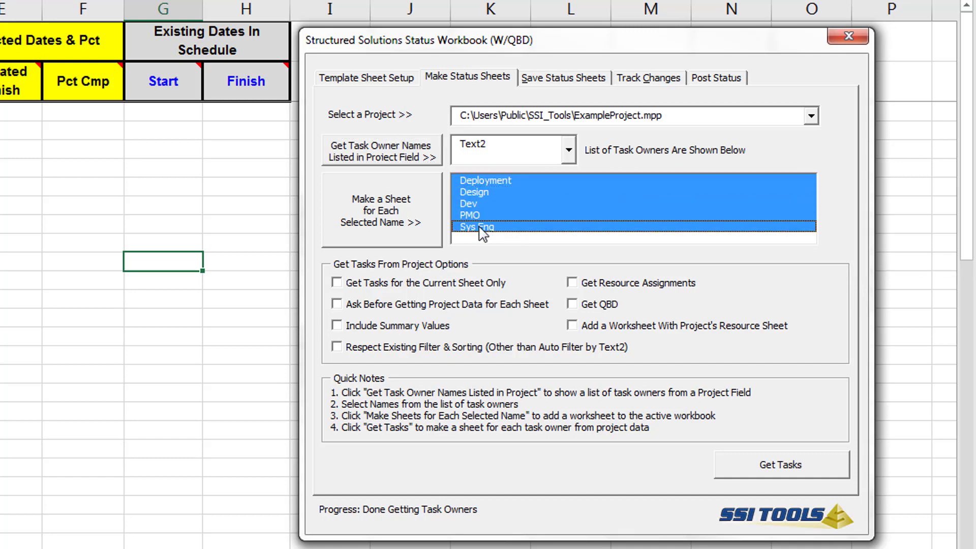
{"action": "left_click", "coordinate": [430, 185]}
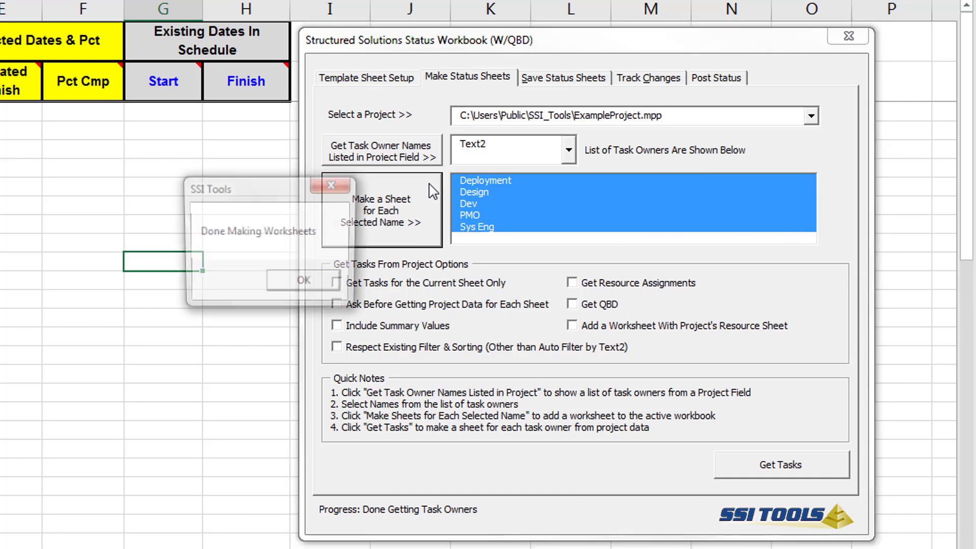
{"action": "left_click", "coordinate": [327, 290]}
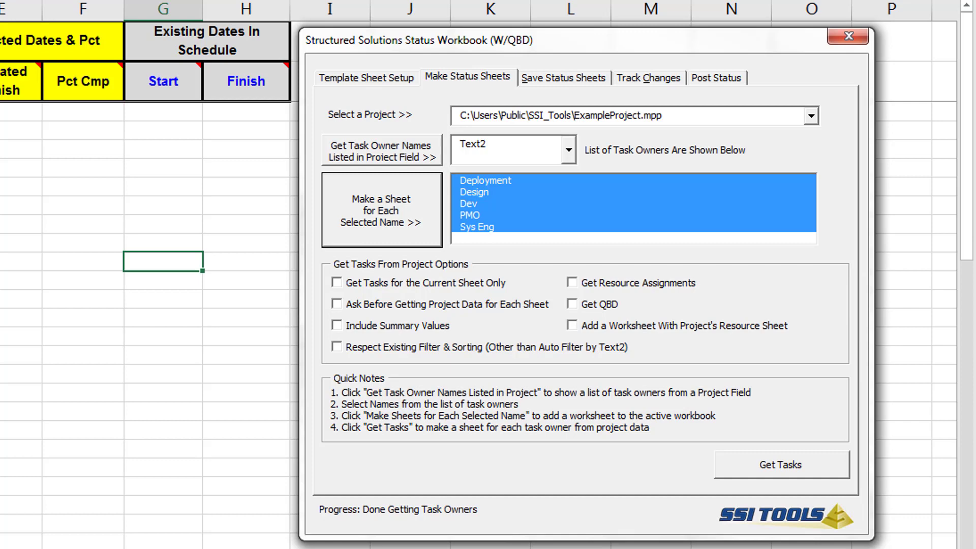
{"action": "left_click", "coordinate": [830, 472]}
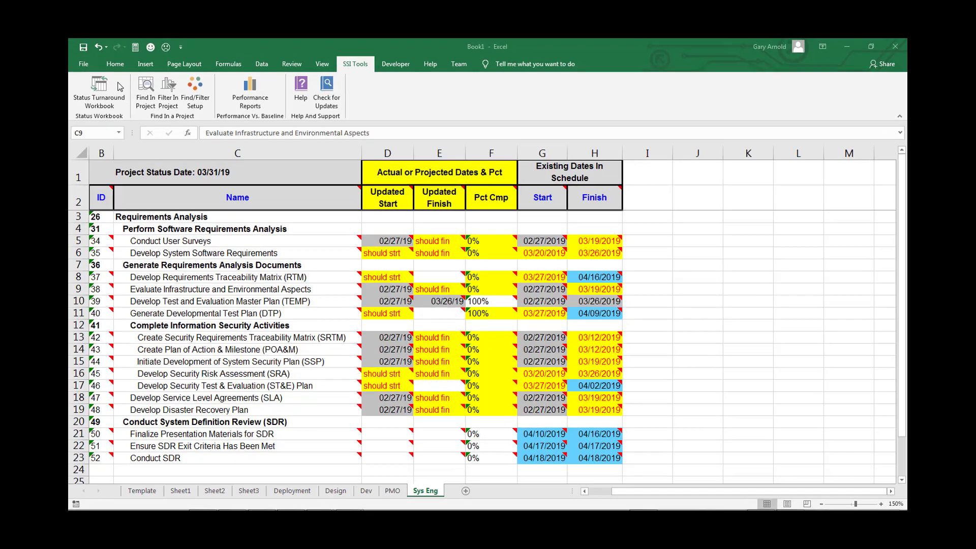
- Reopen the status workbook tool and review its options for saving status sheets, tracking changes and posting status to the project
{"action": "left_click", "coordinate": [120, 86]}
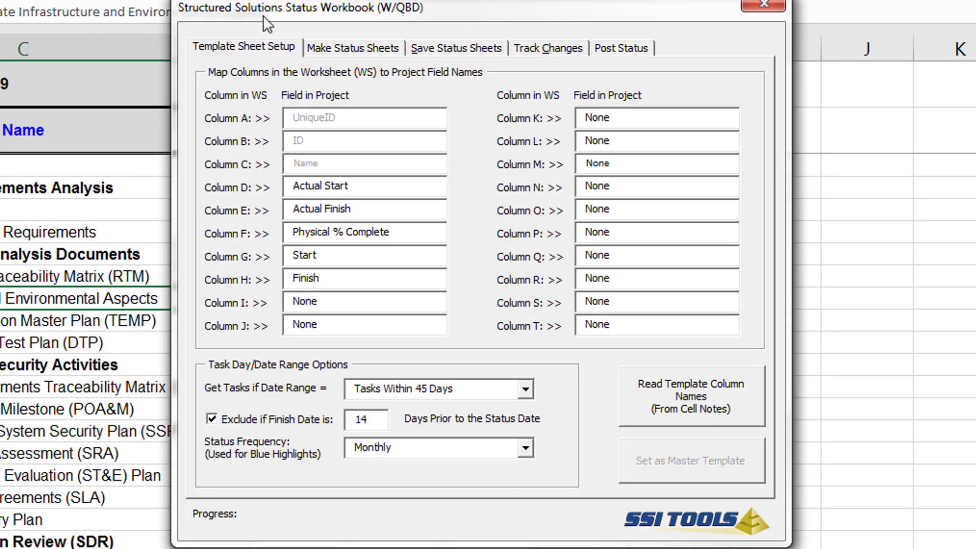
{"action": "left_click", "coordinate": [436, 49]}
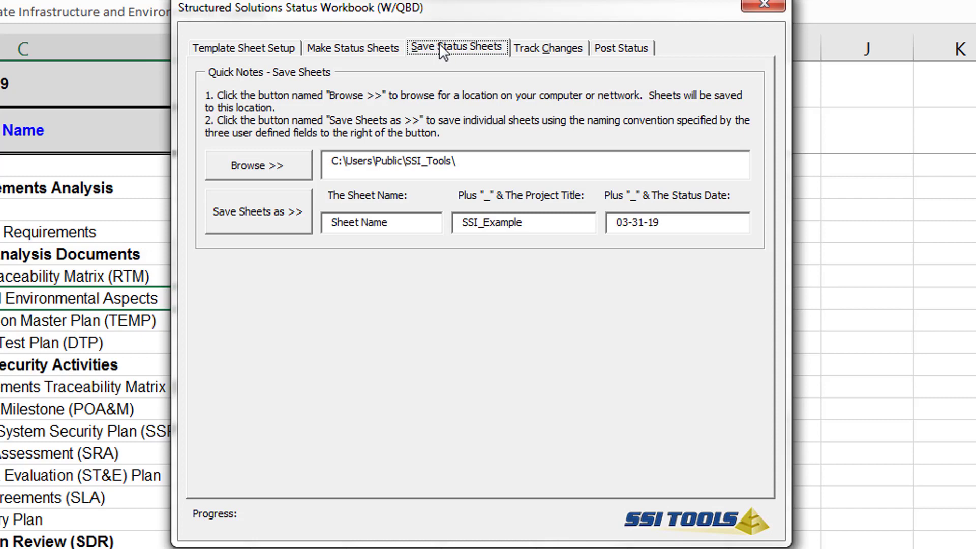
{"action": "left_click", "coordinate": [584, 49]}
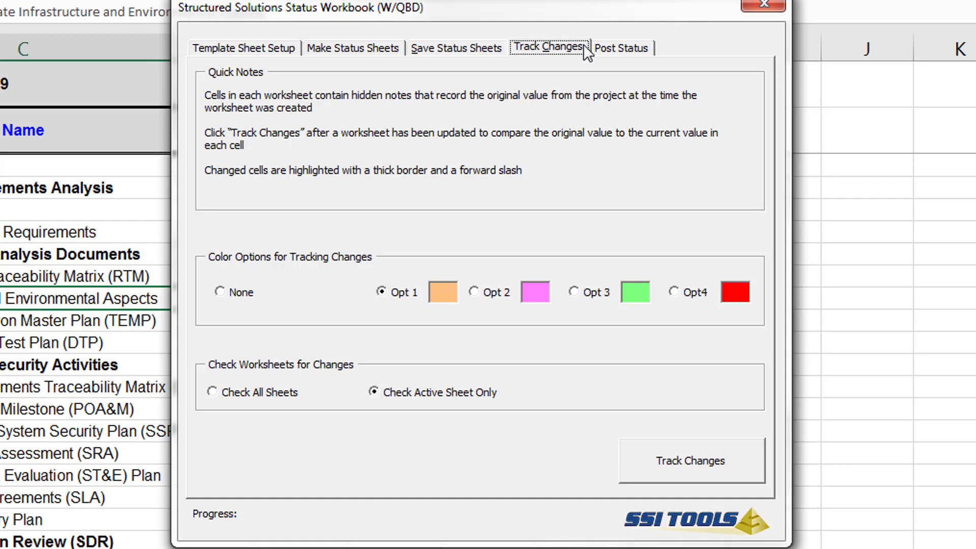
{"action": "left_click", "coordinate": [650, 43]}
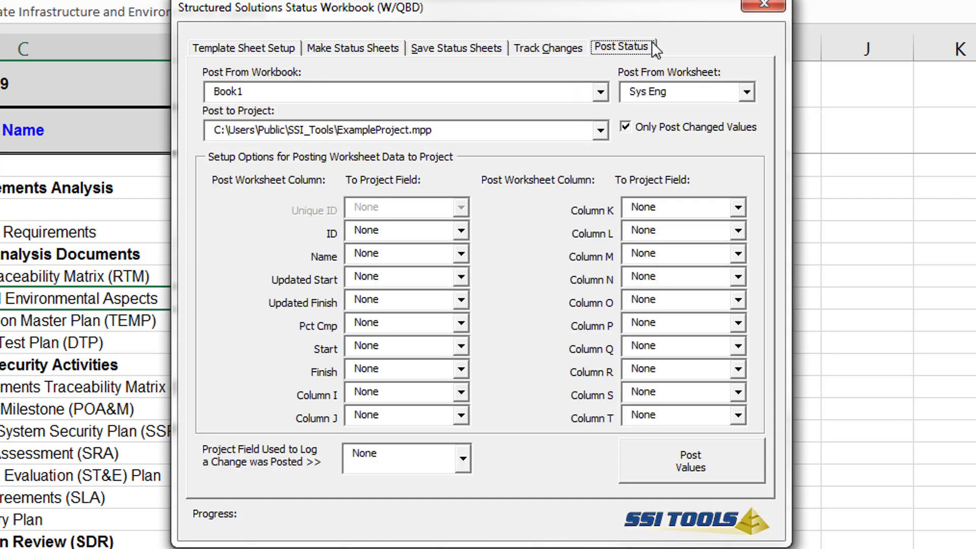